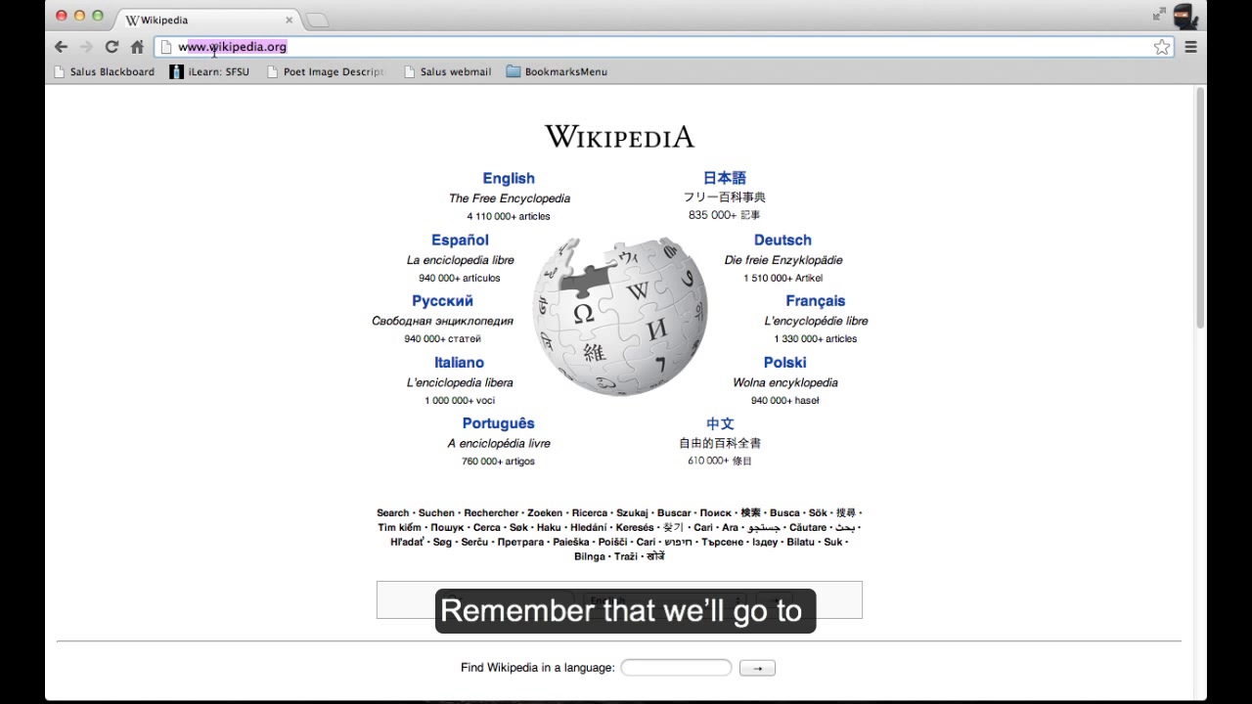
- Replace the Wikipedia address in Chrome's address bar with google.com/+
key(BackSpace)
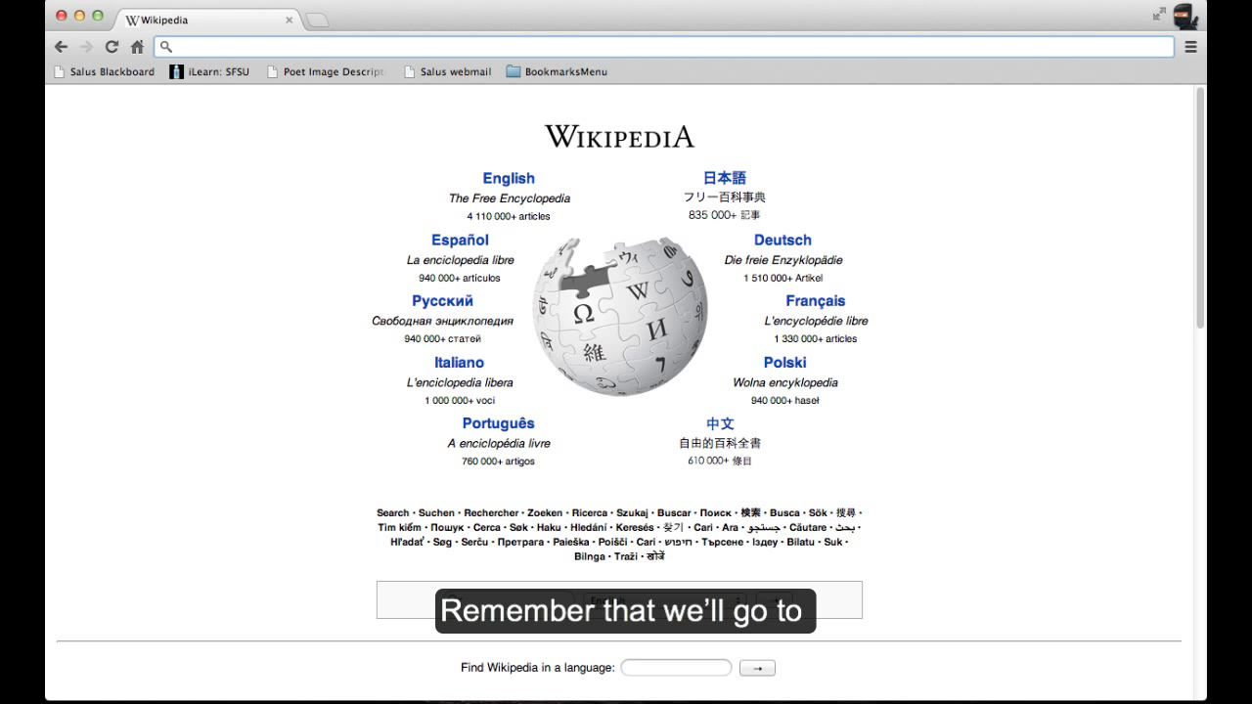
text(google)
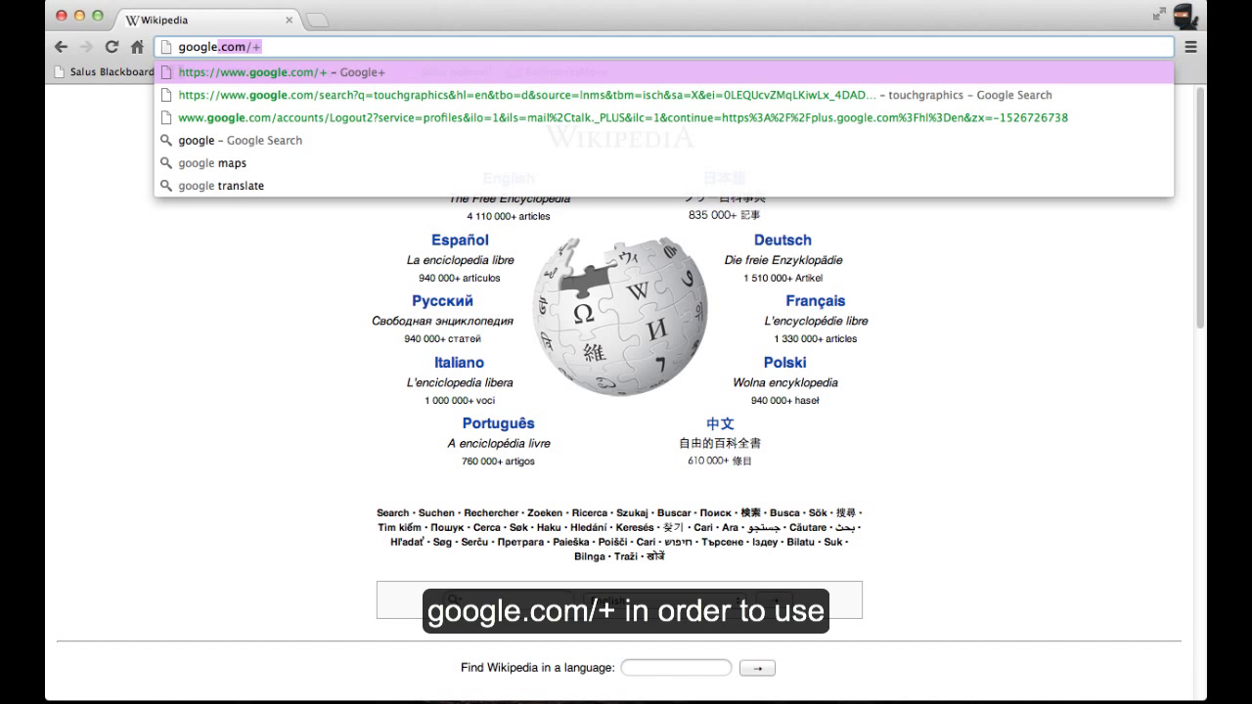
text(.com/+)
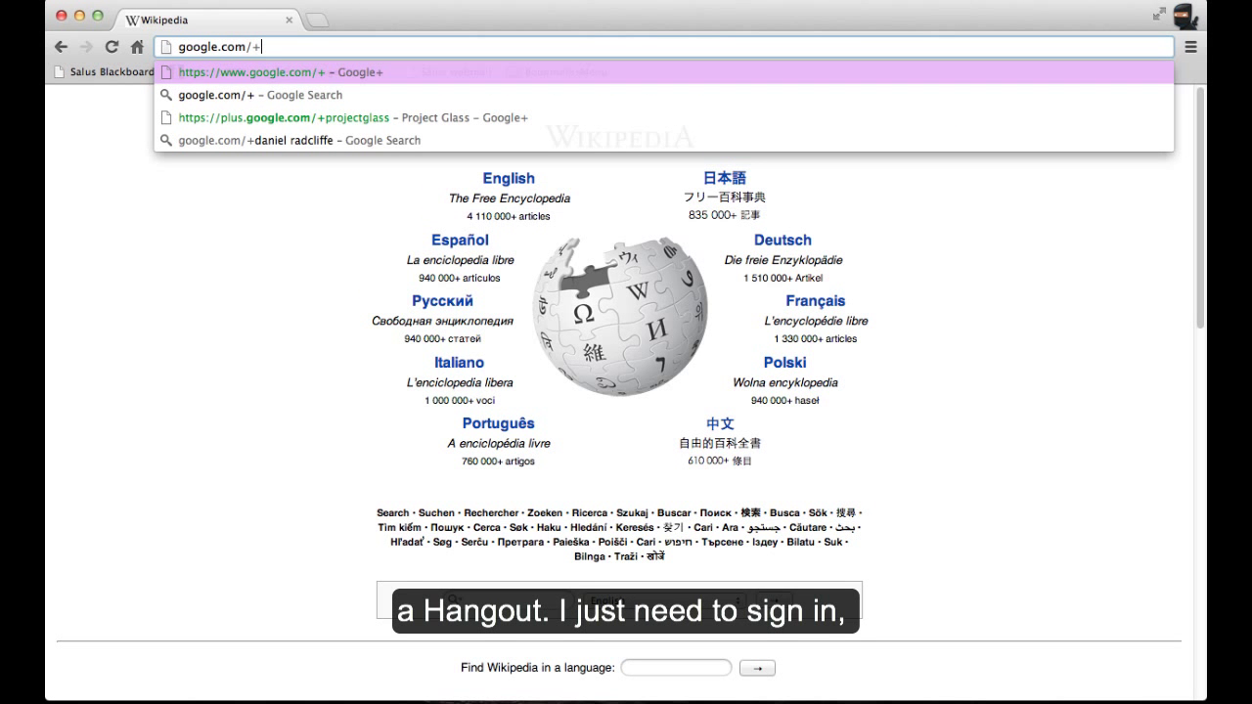
- Load google.com/+ and sign in with the account's e-mail and password
key(Return)
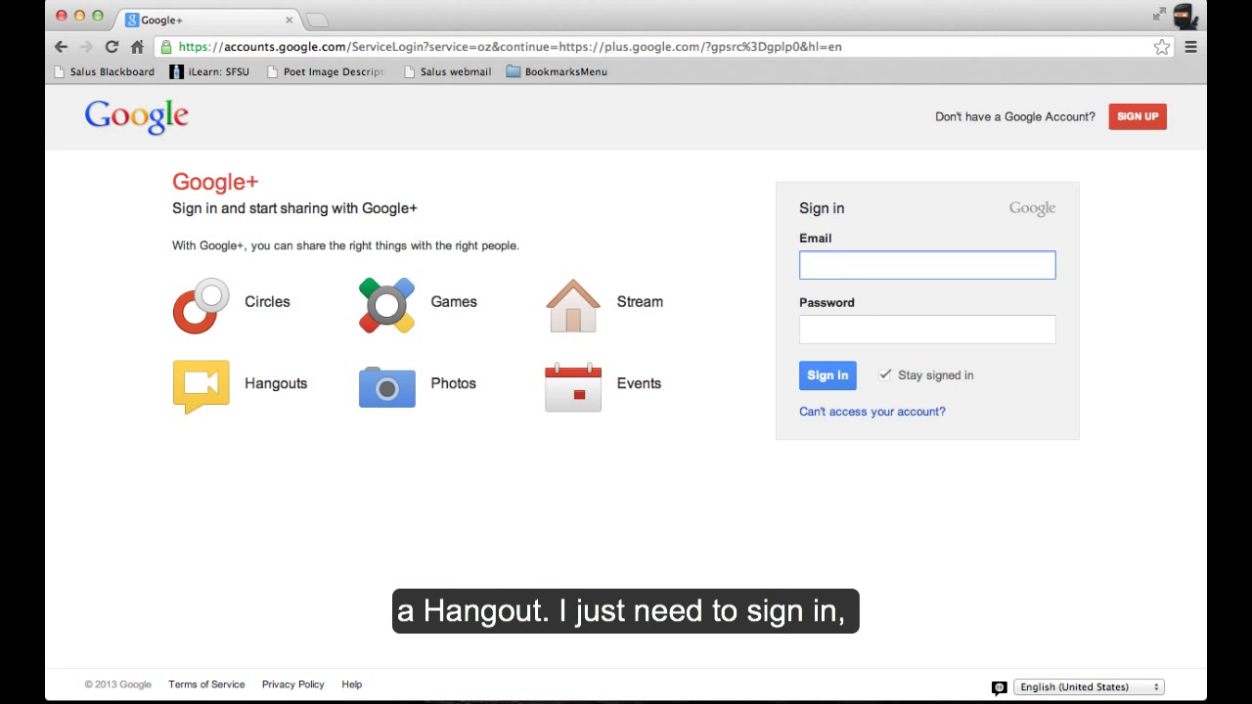
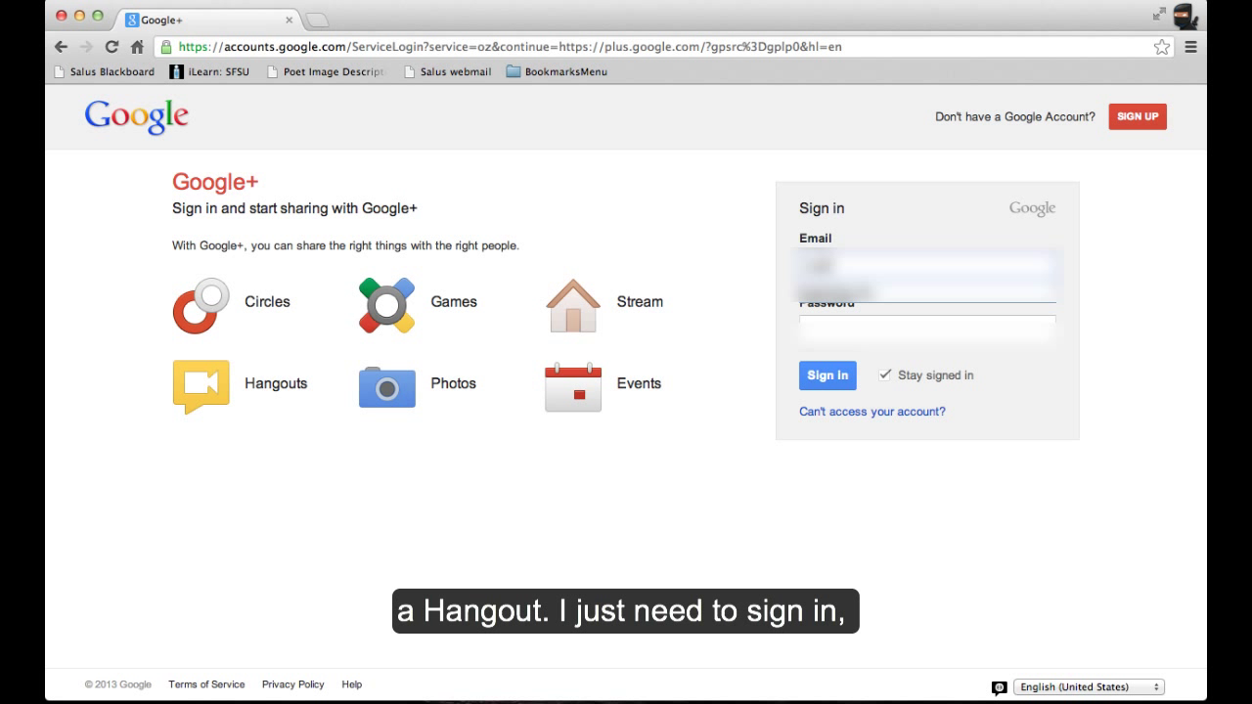
key(Tab)
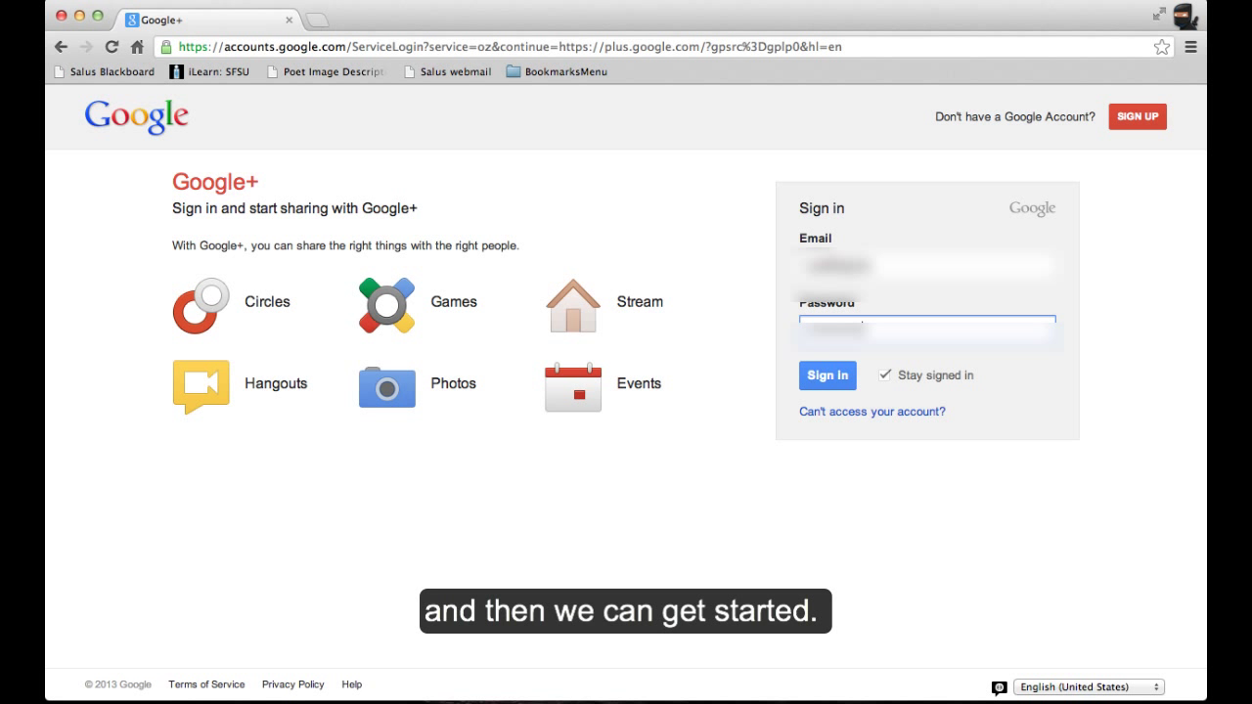
text(*)
key(Return)
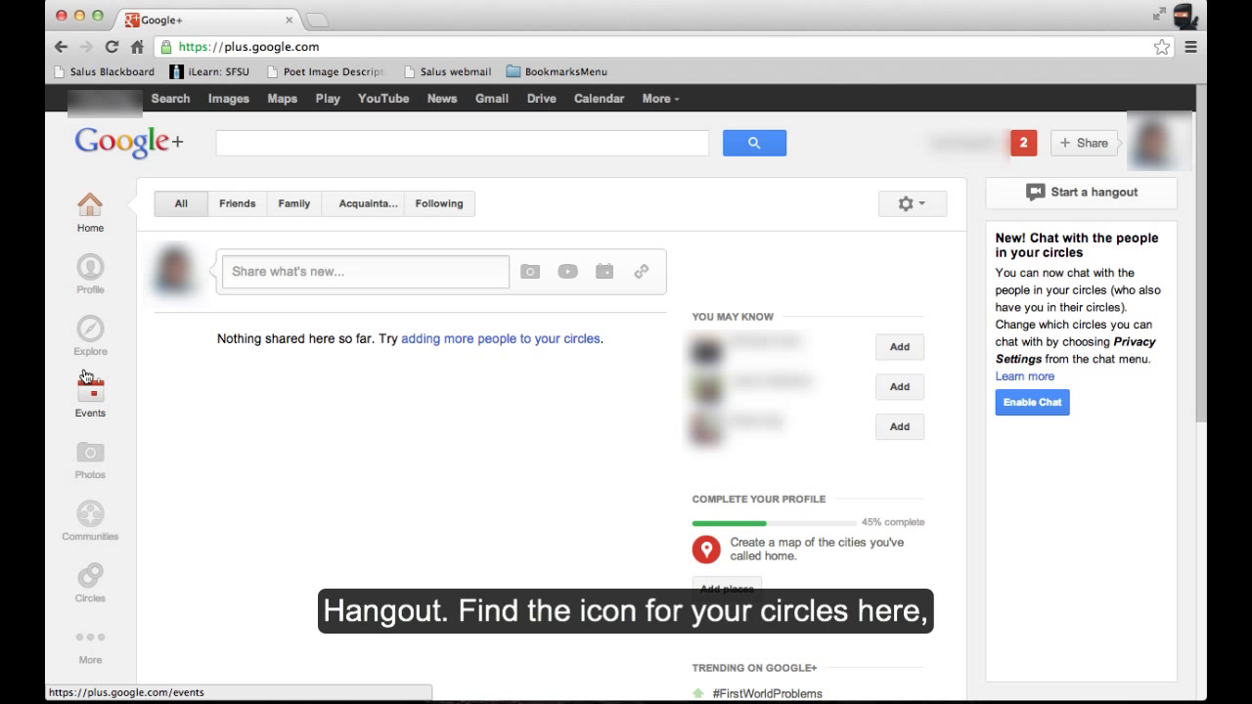
- Open the Google+ Circles page from the left navigation bar
click(87, 581)
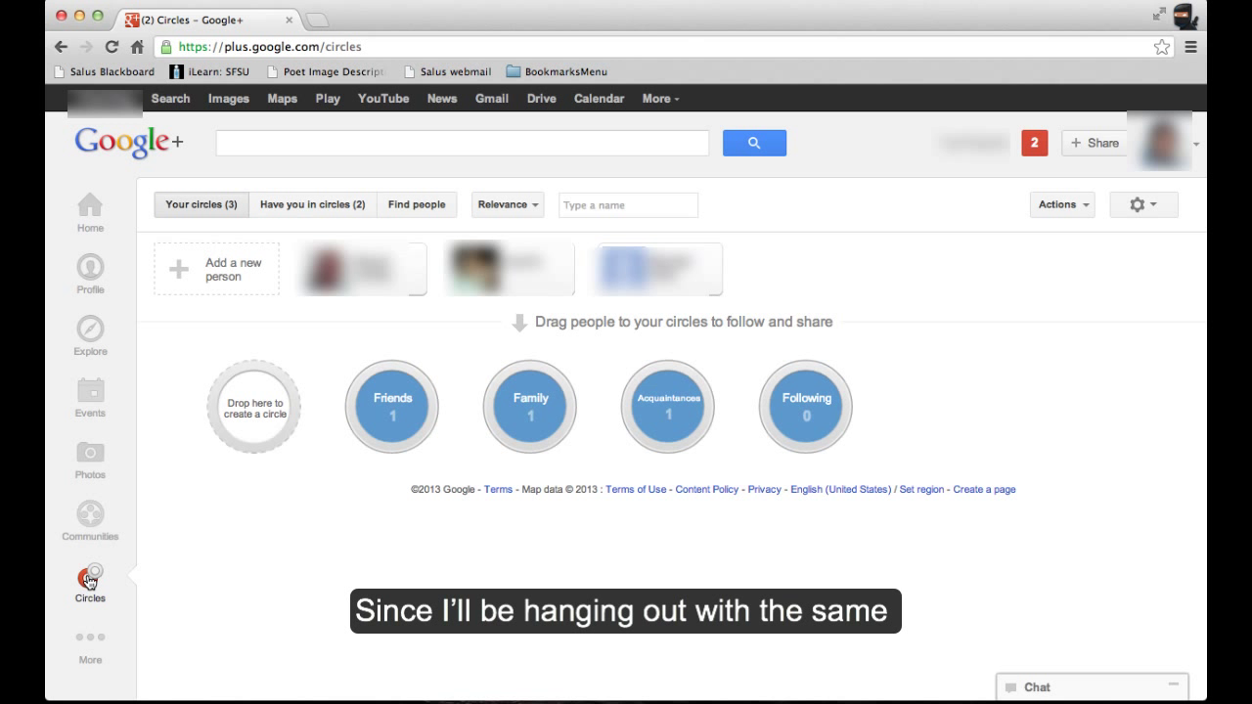
- Start a new circle and name it 'Distance 1'
mouse_move(246, 414)
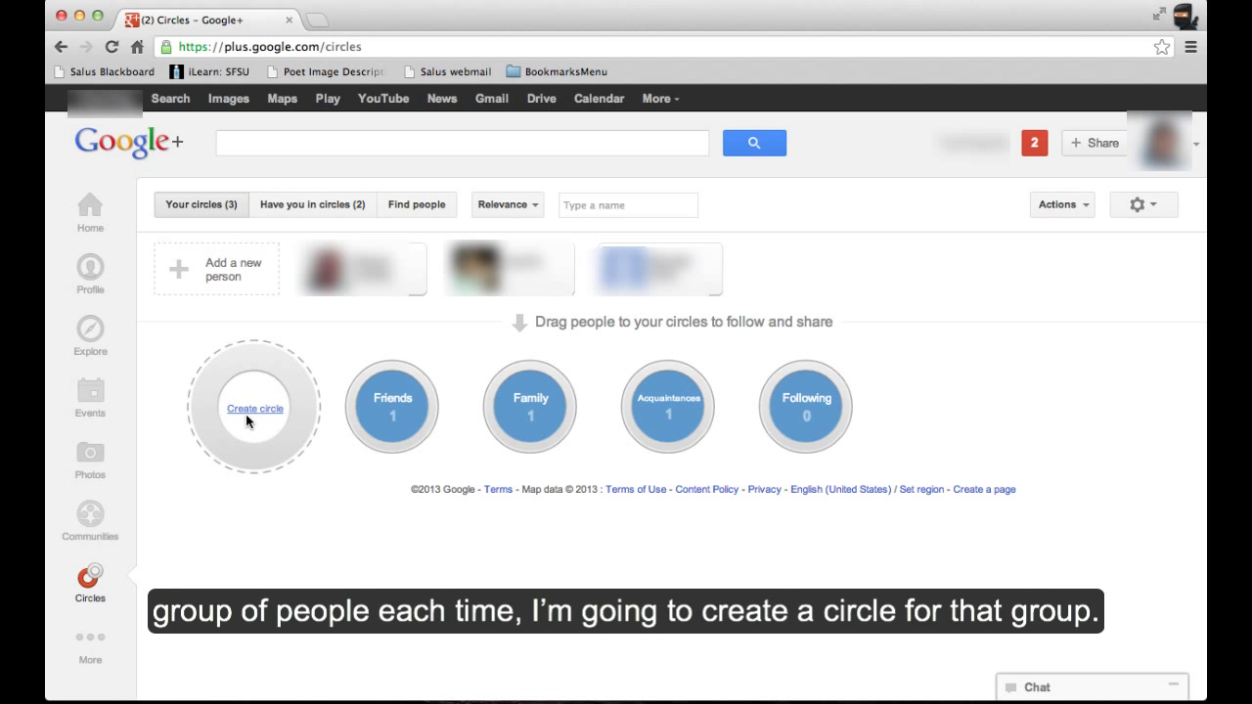
click(250, 411)
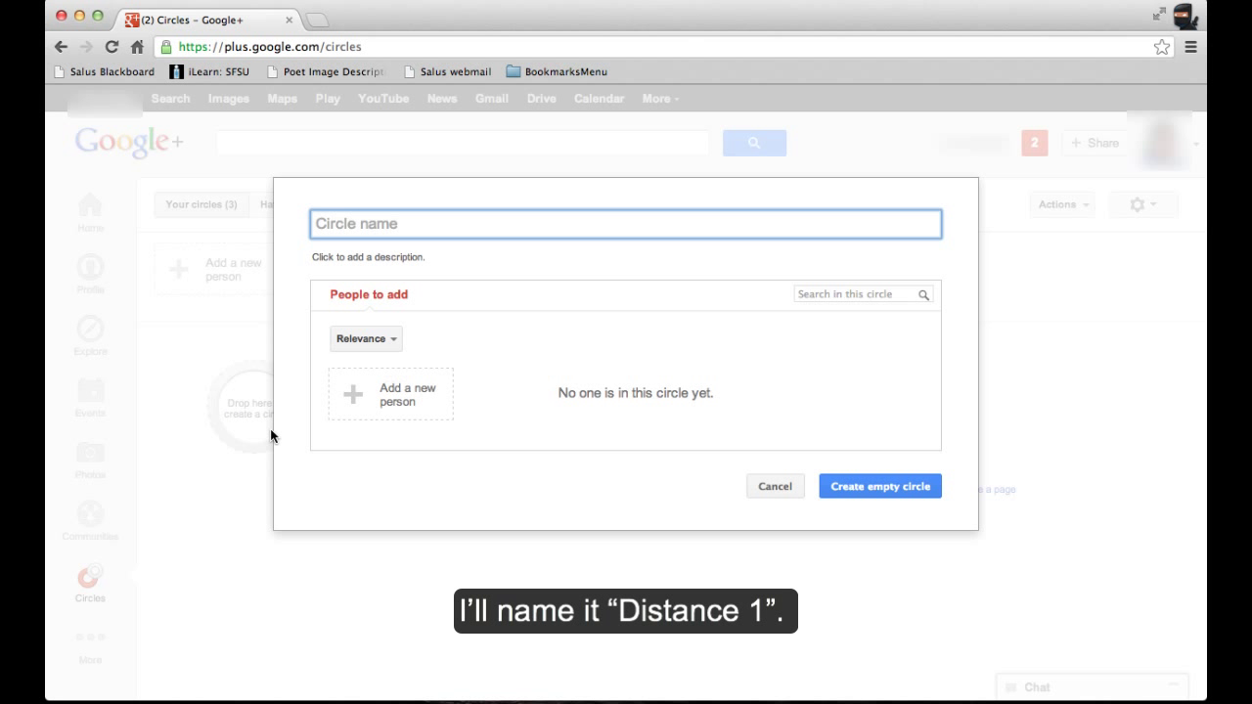
text(Dista)
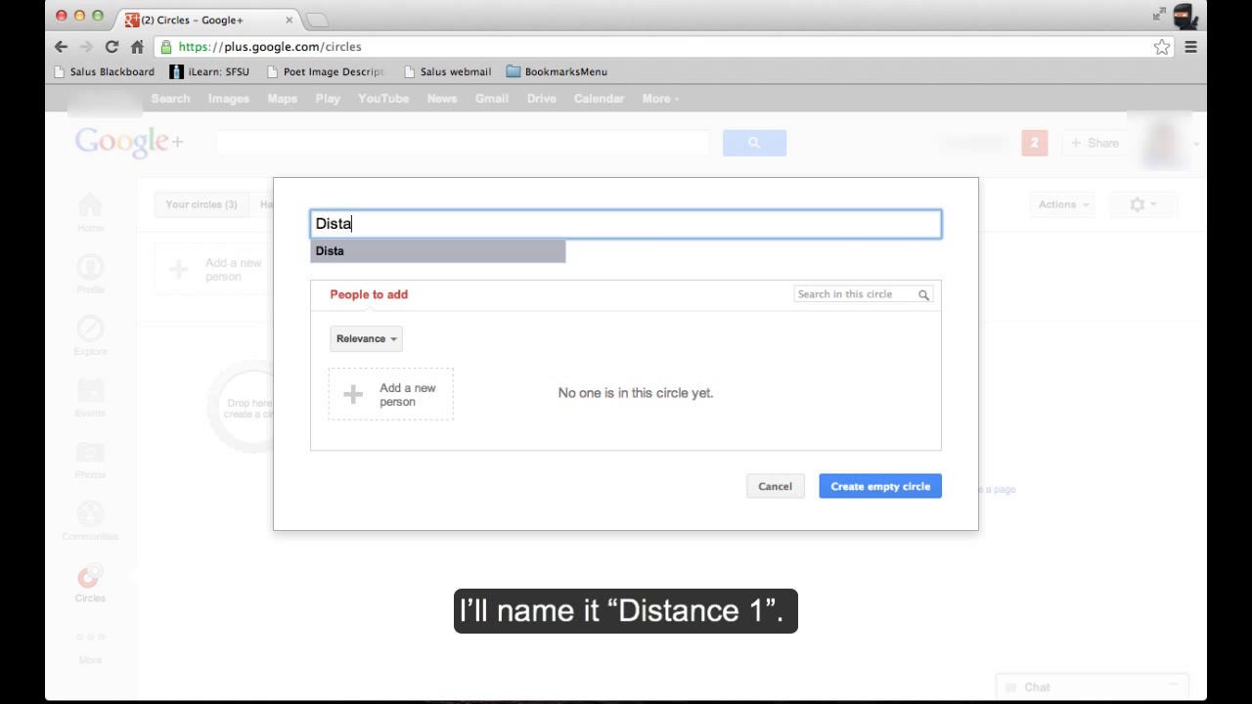
text(nce 1)
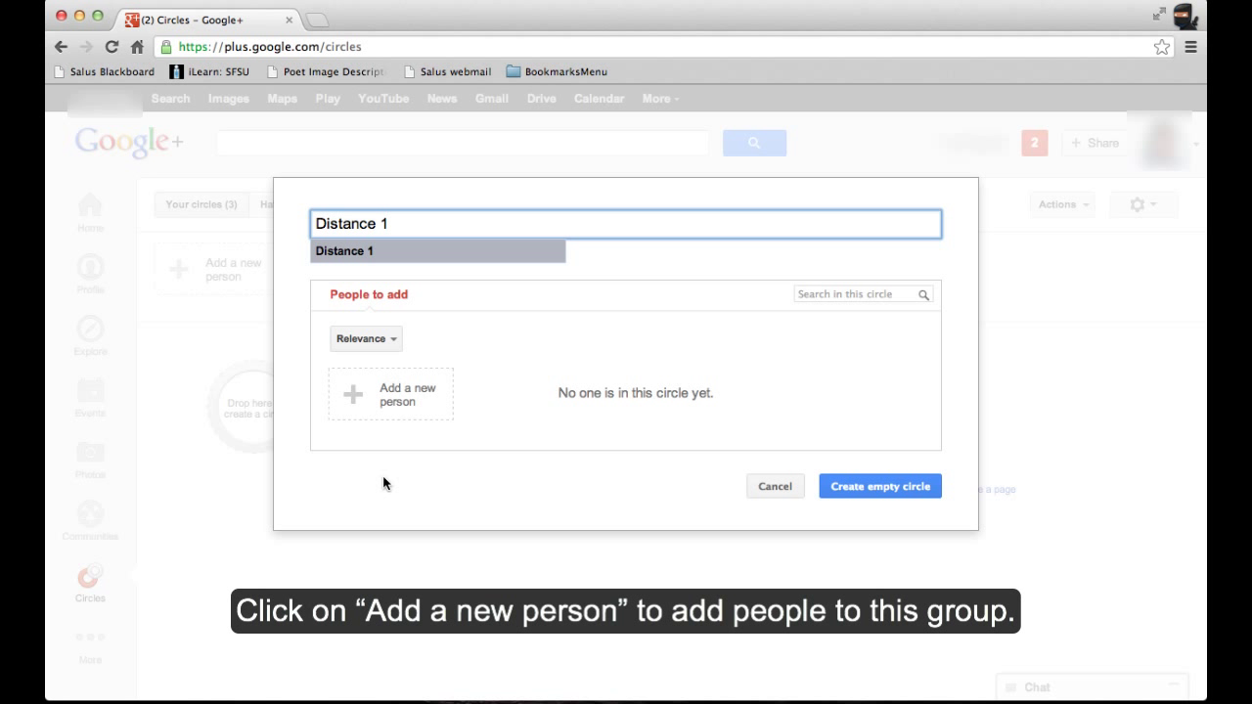
- Add the first two people to the Distance 1 circle by e-mail address
click(404, 409)
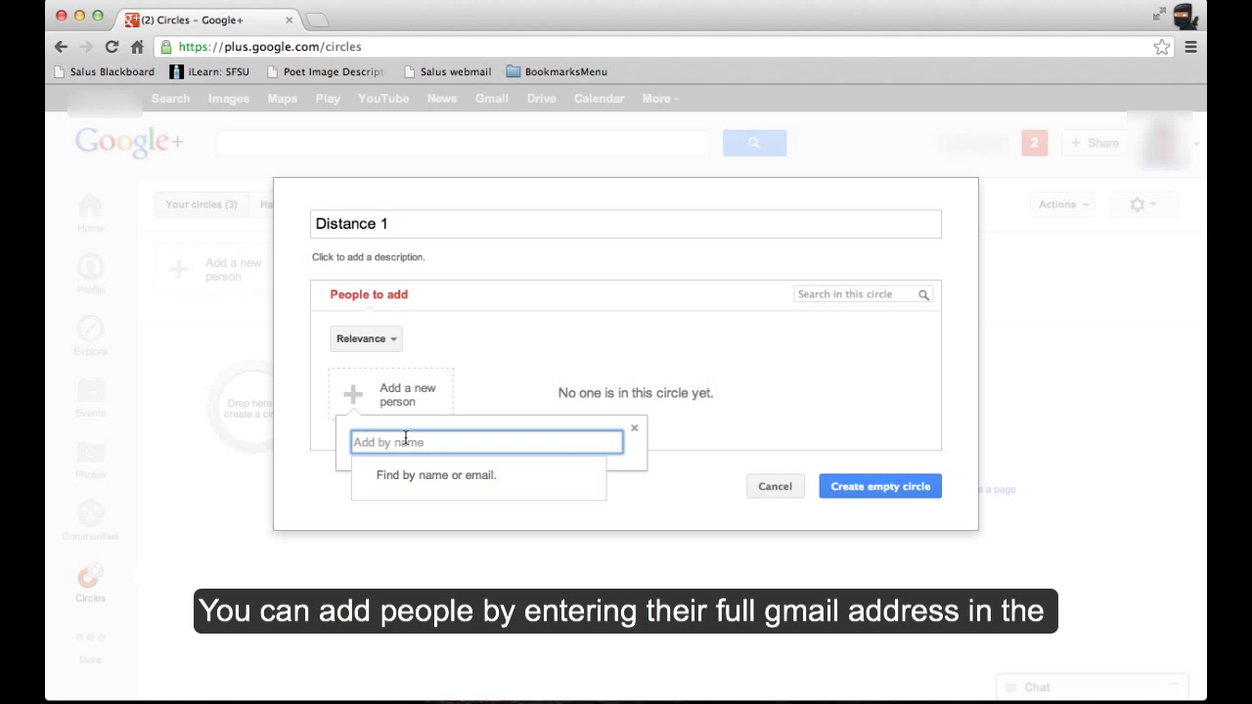
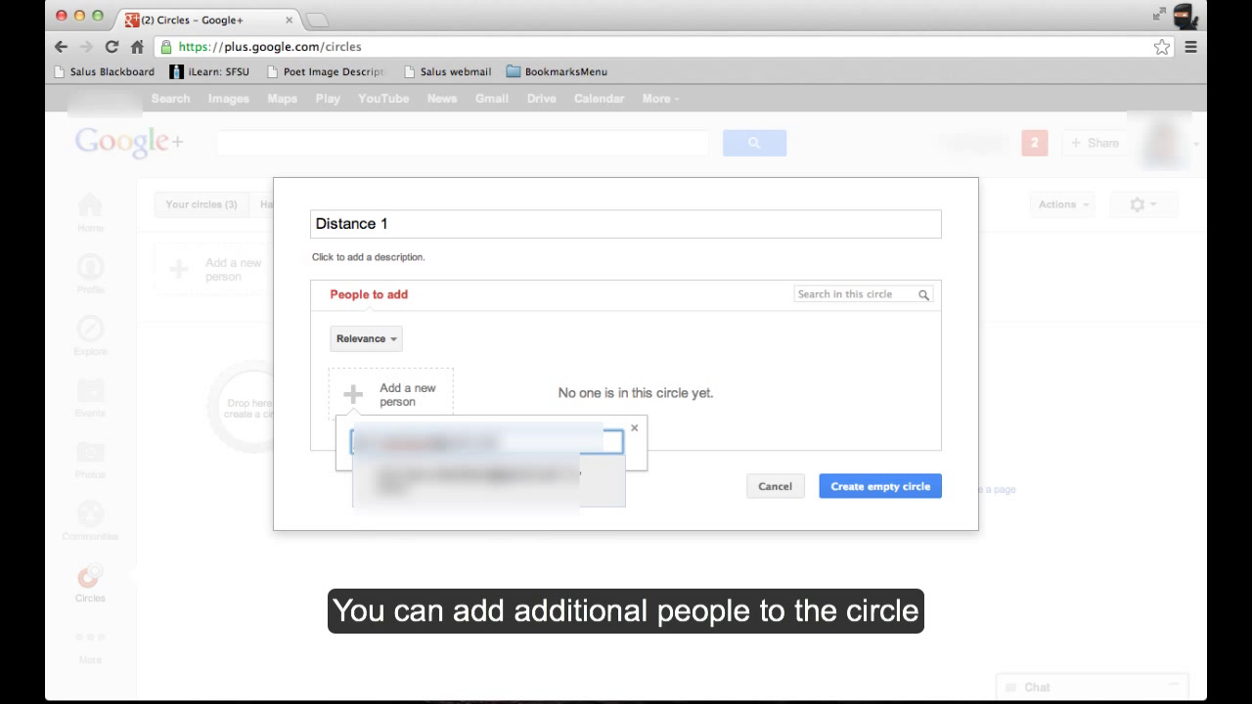
key(Return)
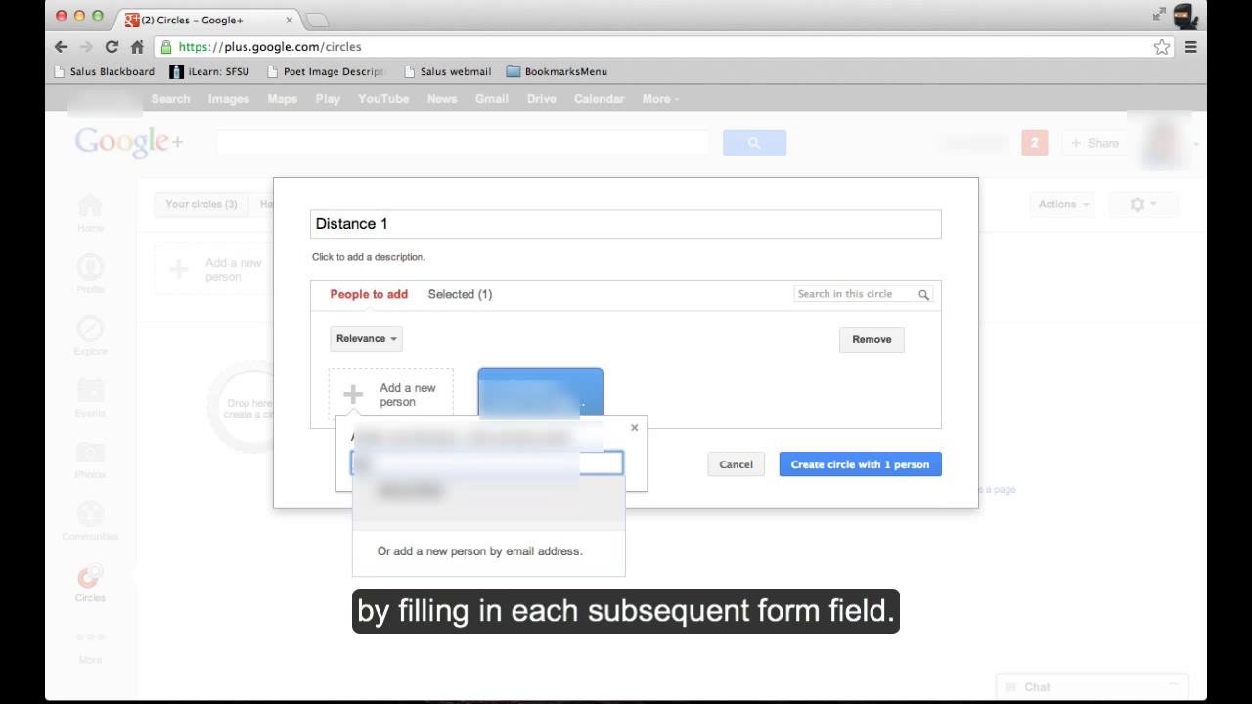
text(gmail)
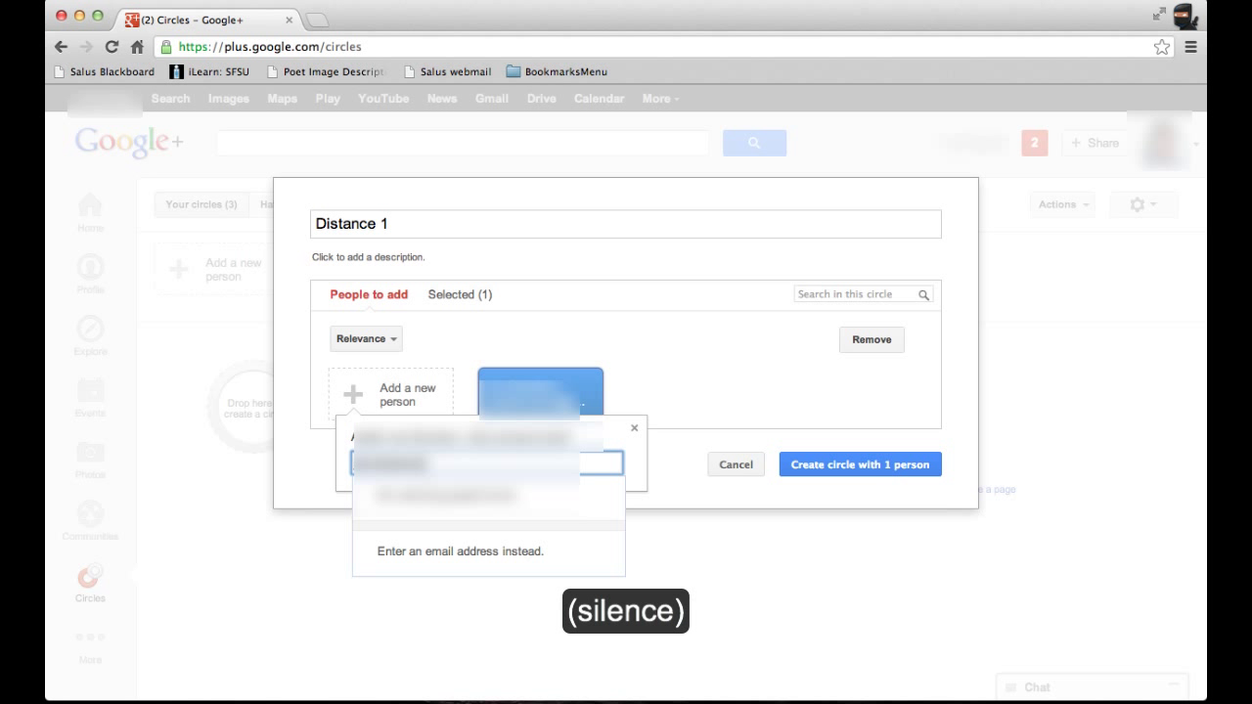
text(.com)
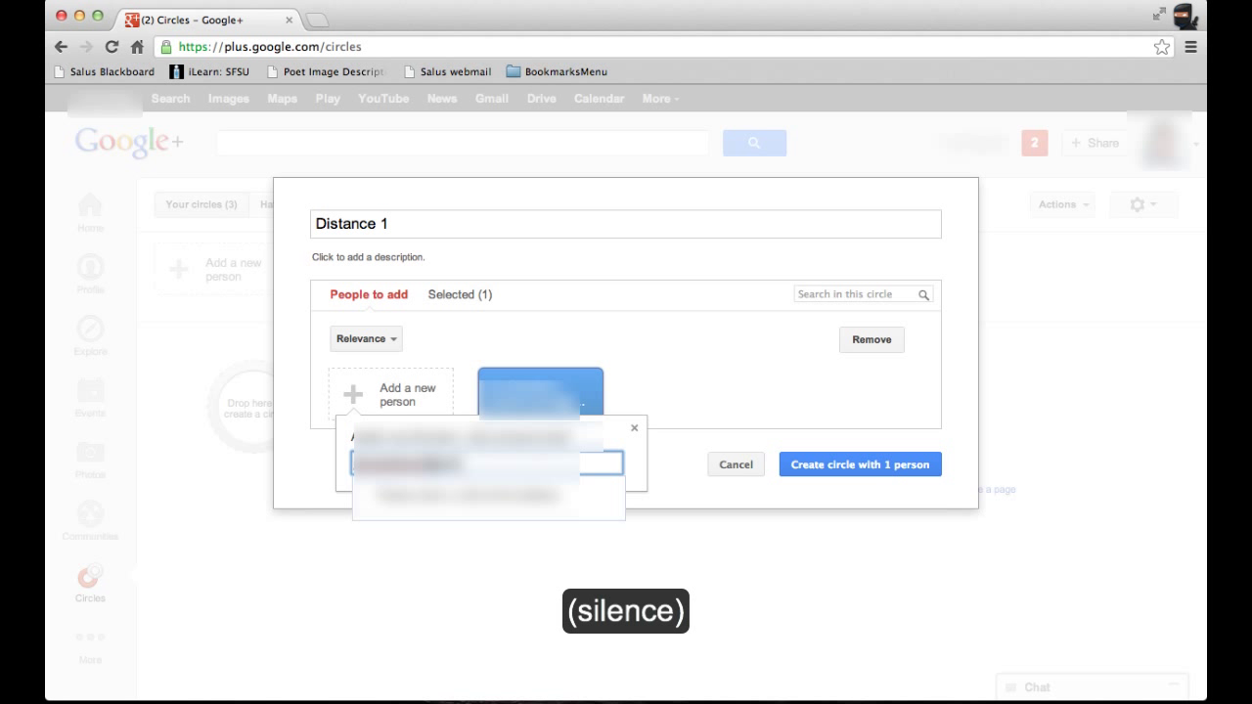
key(Return)
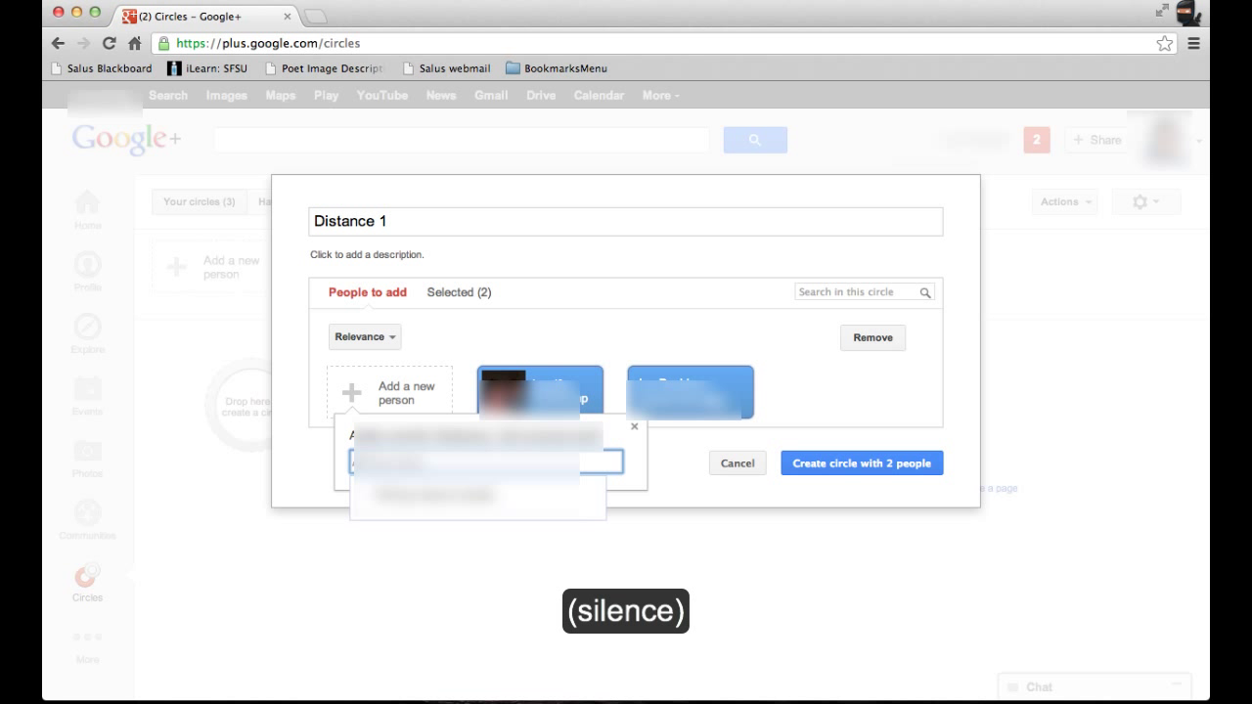
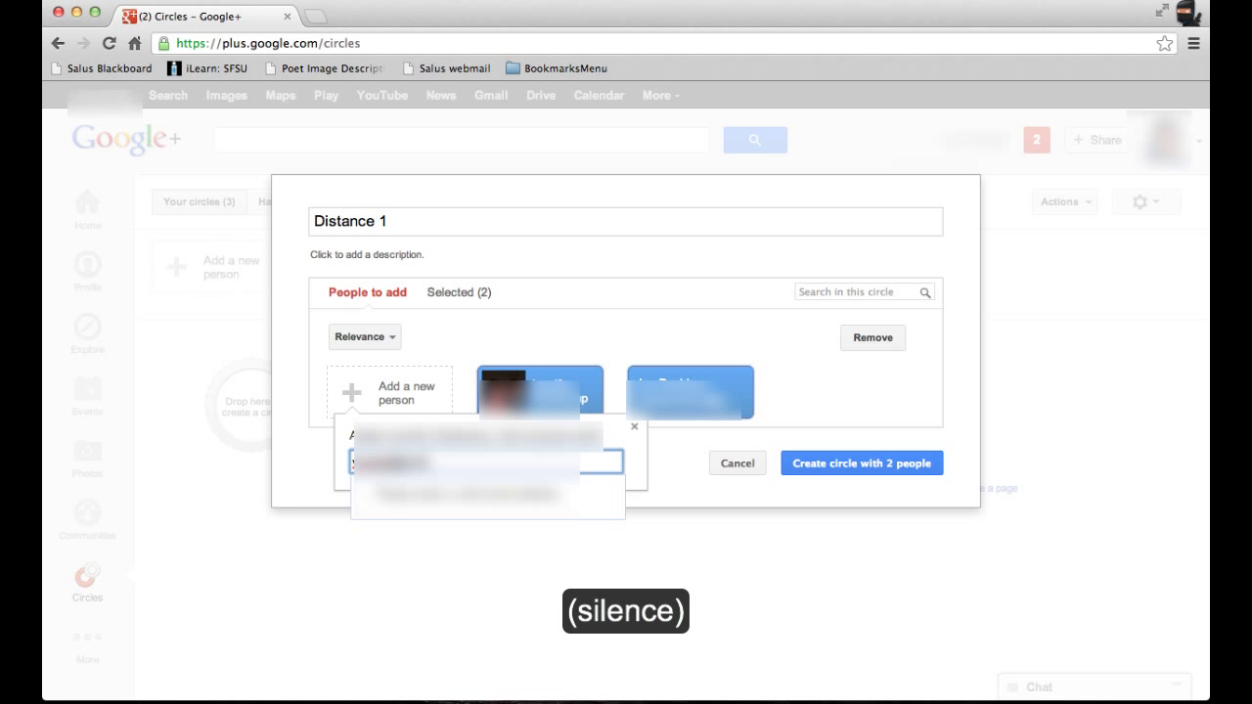
- Add a third, suggested person and a fourth person by e-mail address
text(@gm)
key(Return)
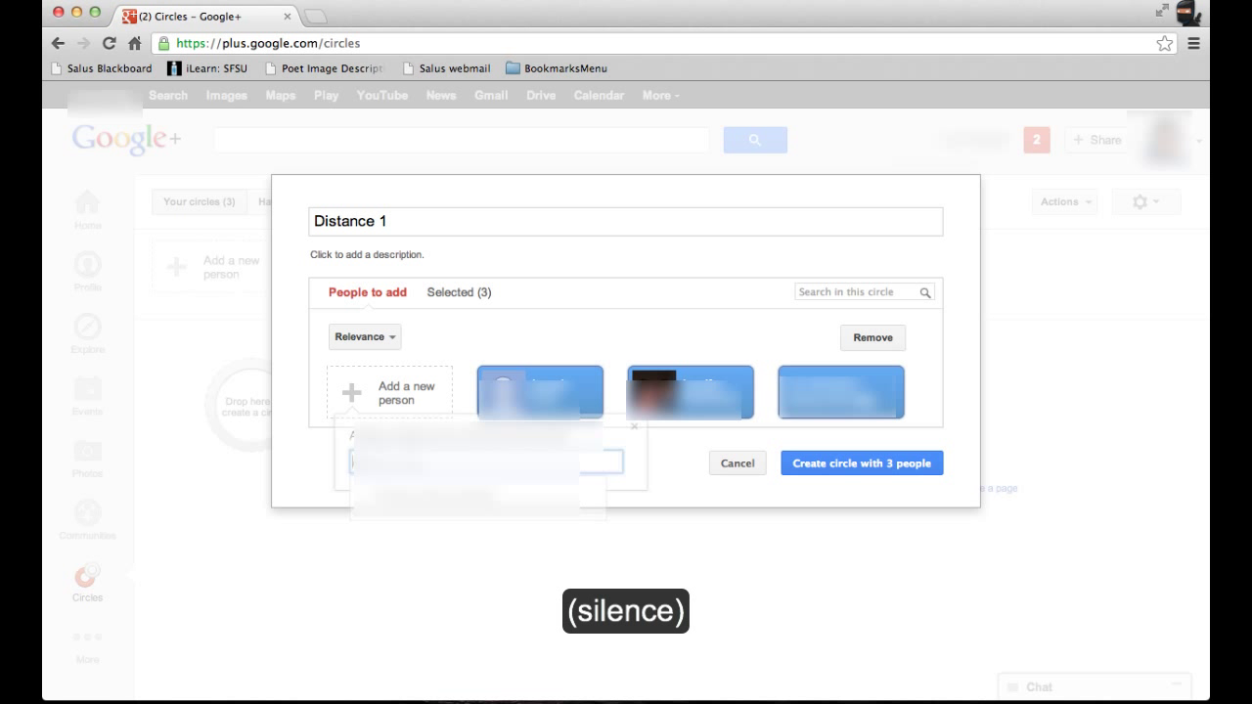
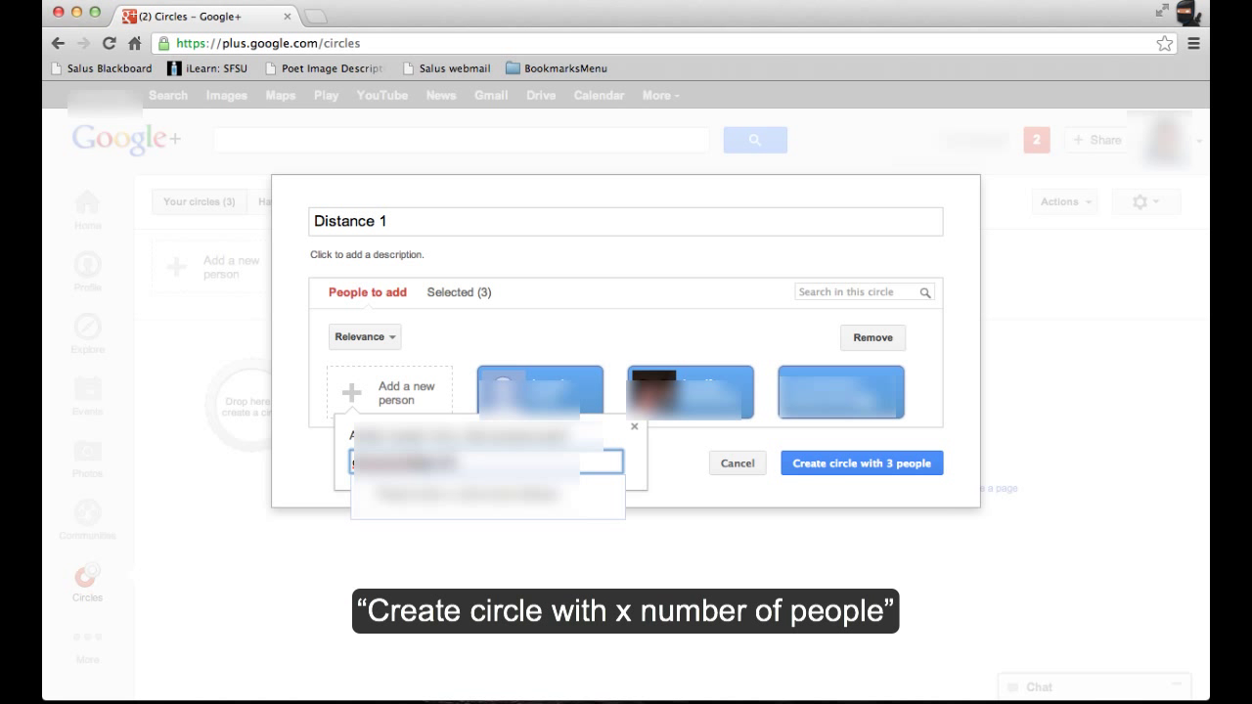
key(Return)
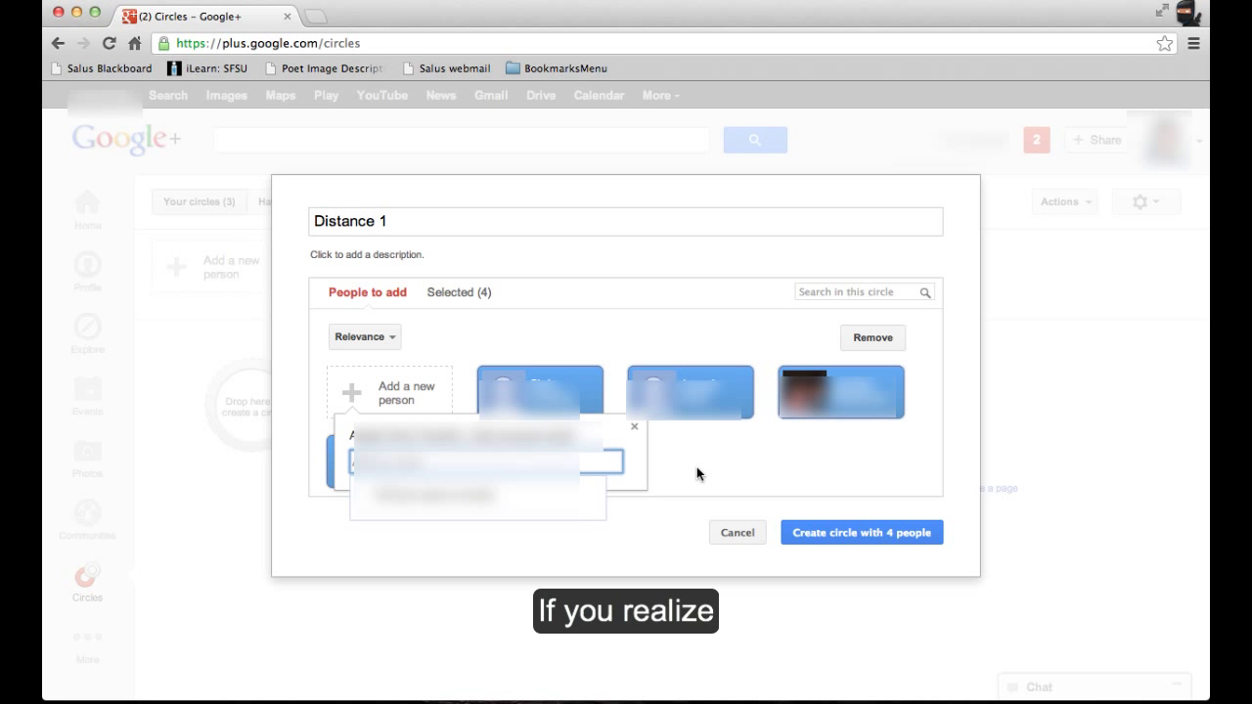
- Create the Distance 1 circle with four people and drag a fifth person onto it
click(825, 568)
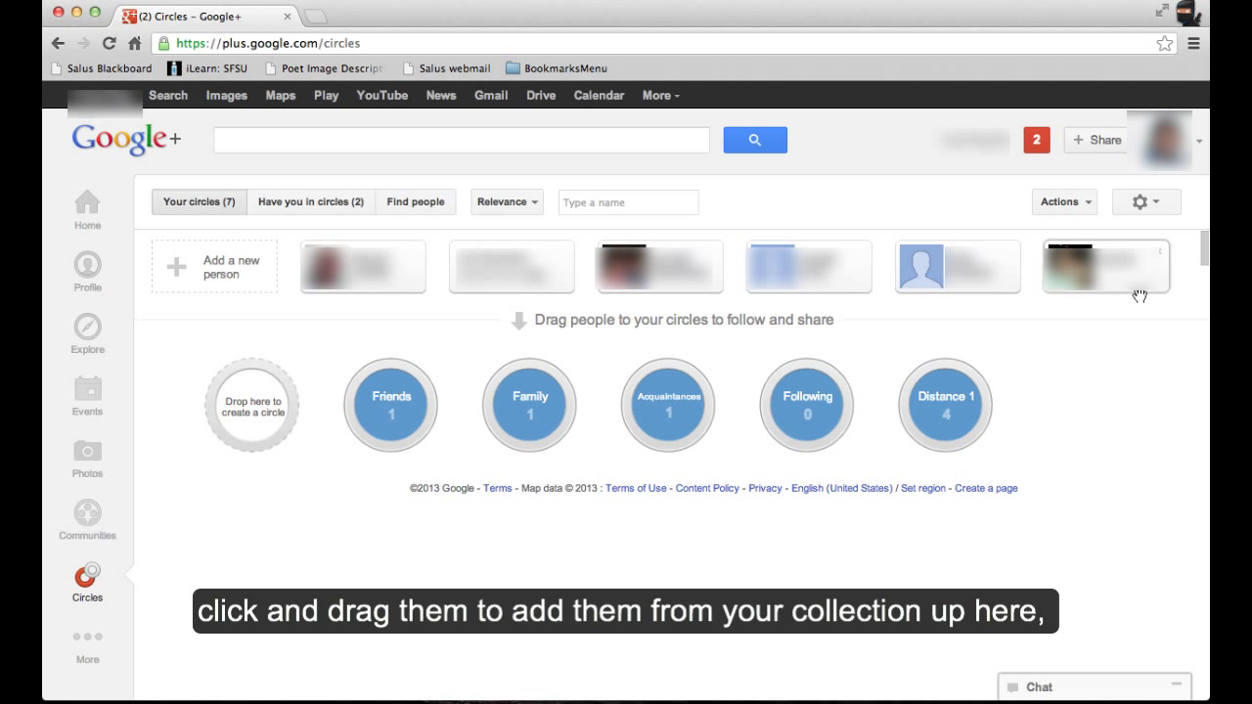
drag(1140, 295, 985, 418)
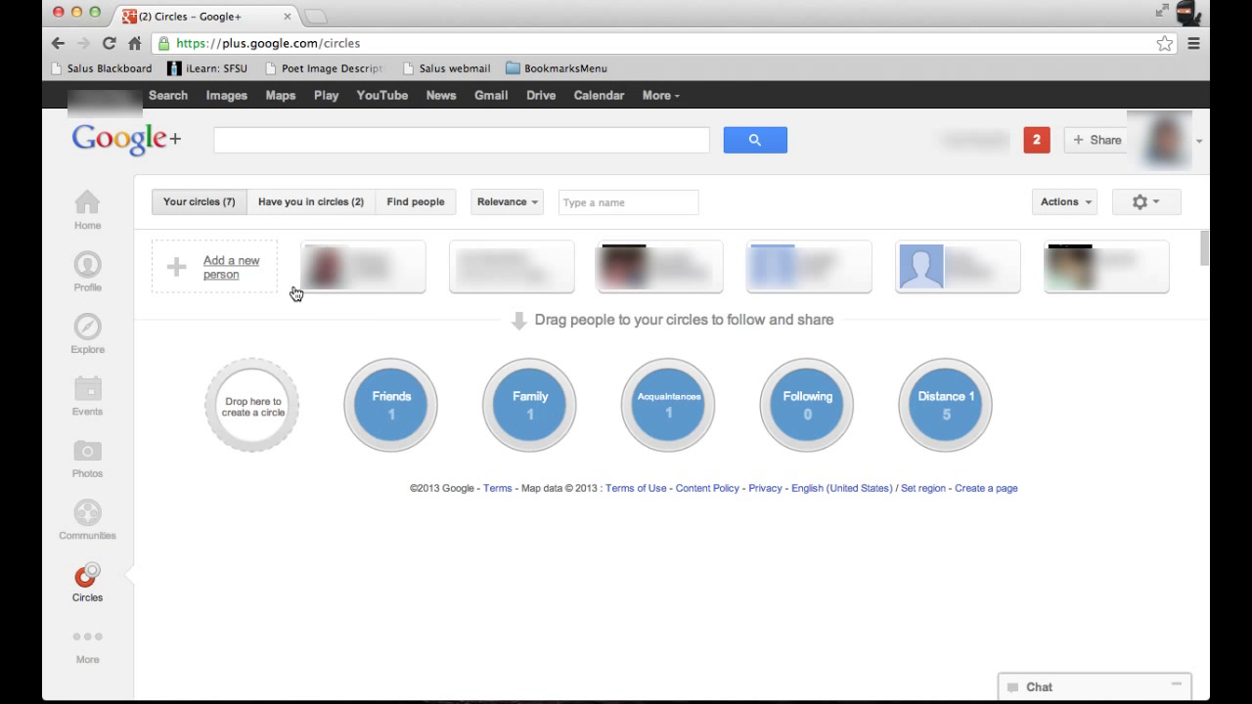
- Add a searched-for person to Distance 1 only, with Friends unchecked, and save
click(230, 269)
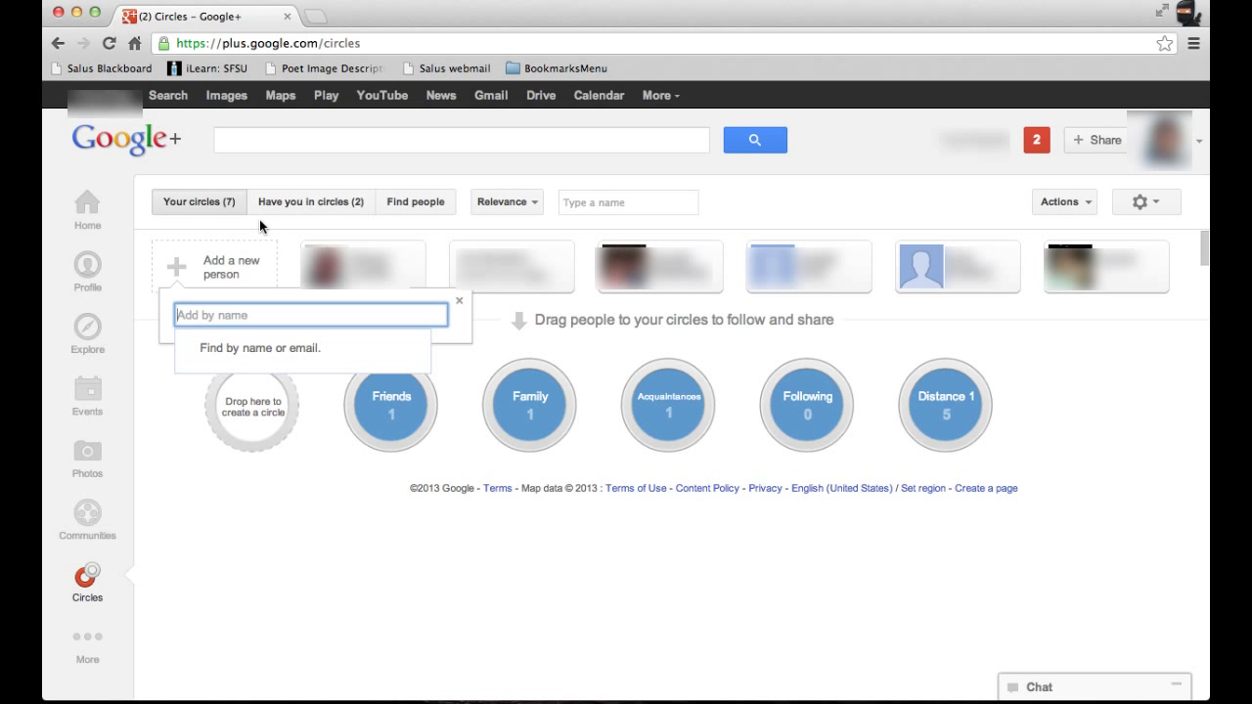
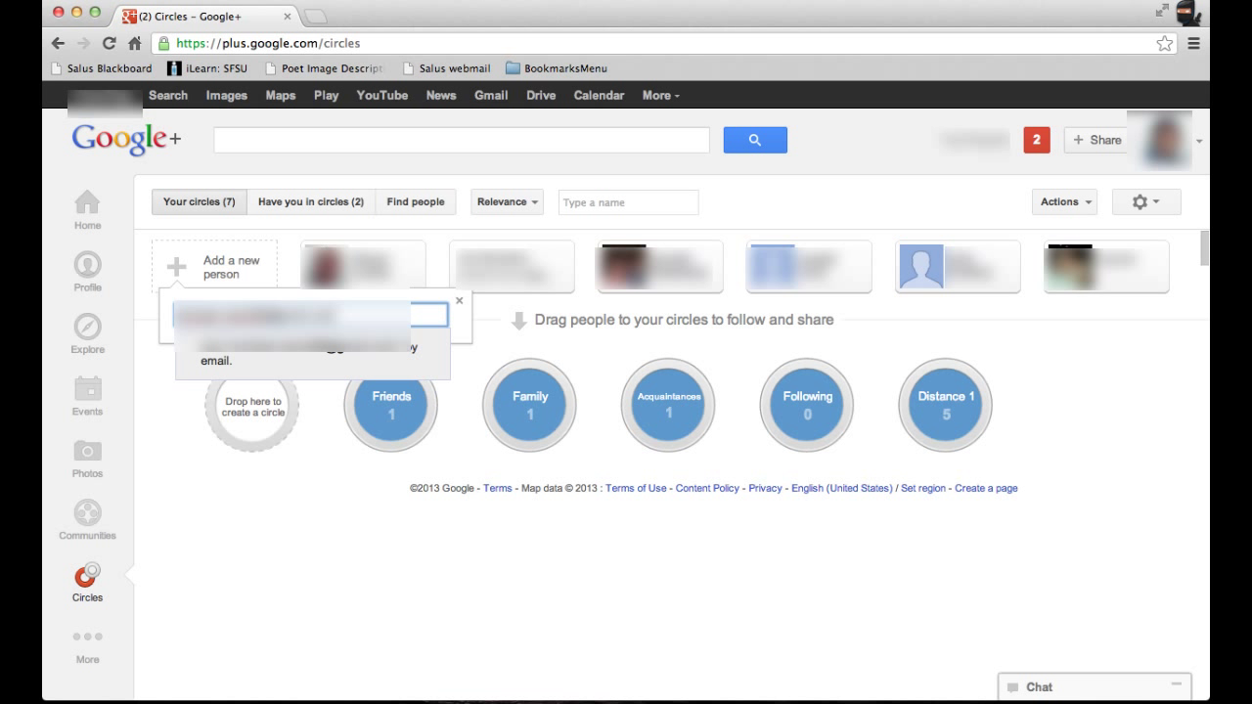
key(Return)
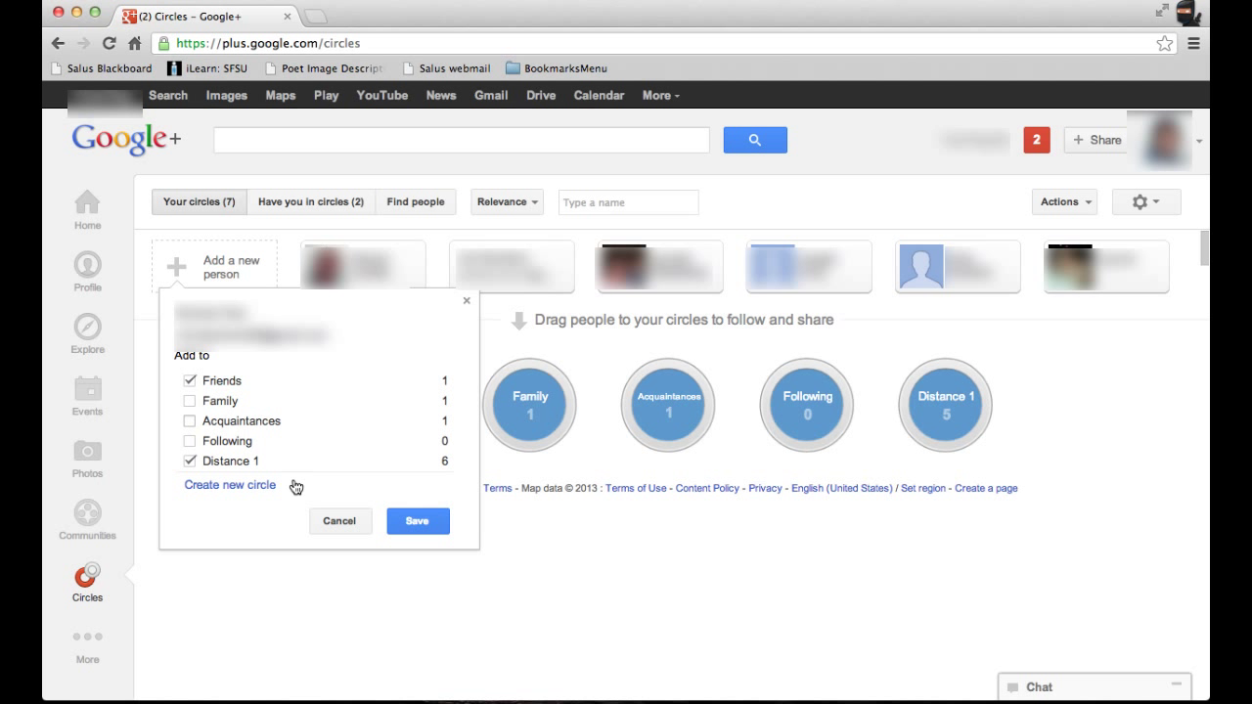
click(191, 381)
click(420, 525)
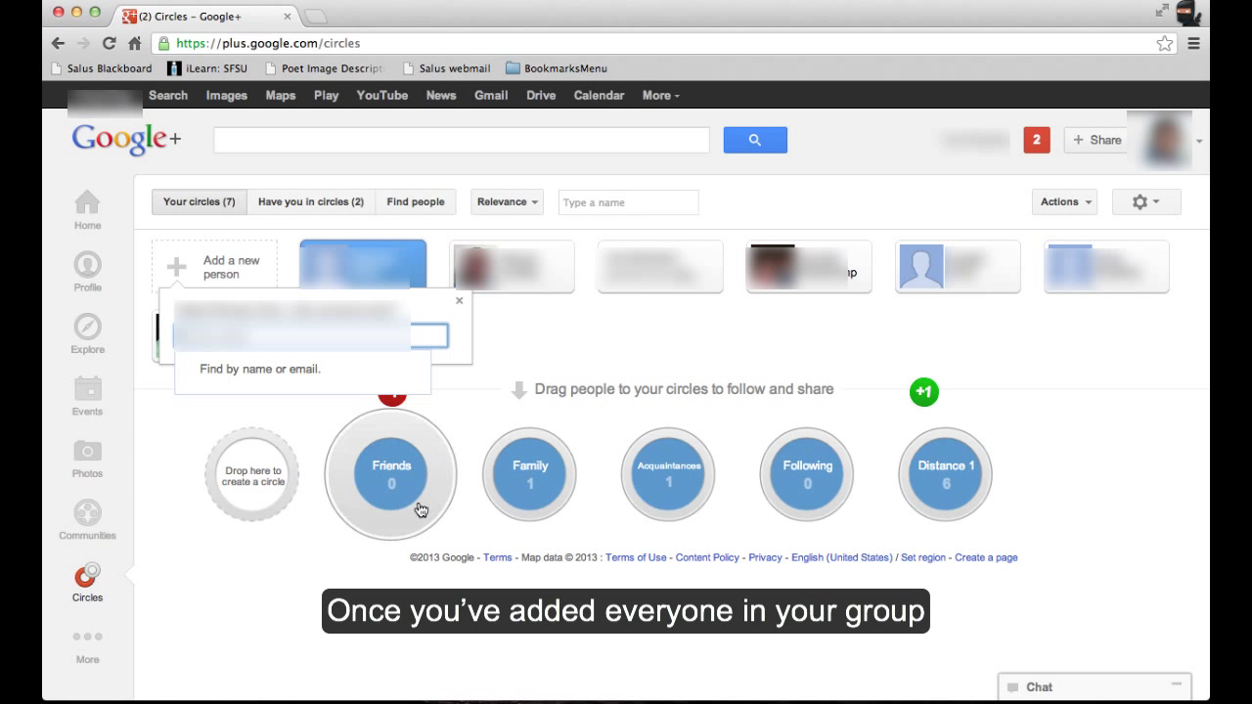
click(460, 302)
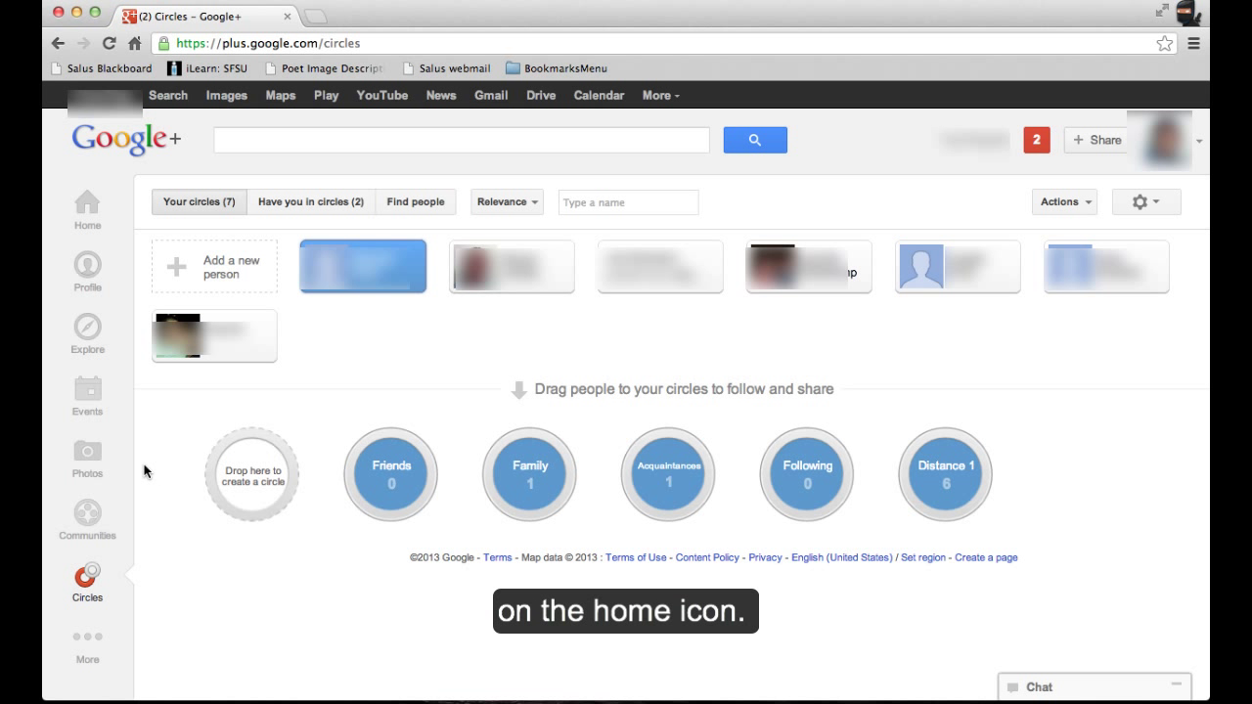
- Return to the Google+ home stream and launch a new hangout
click(90, 210)
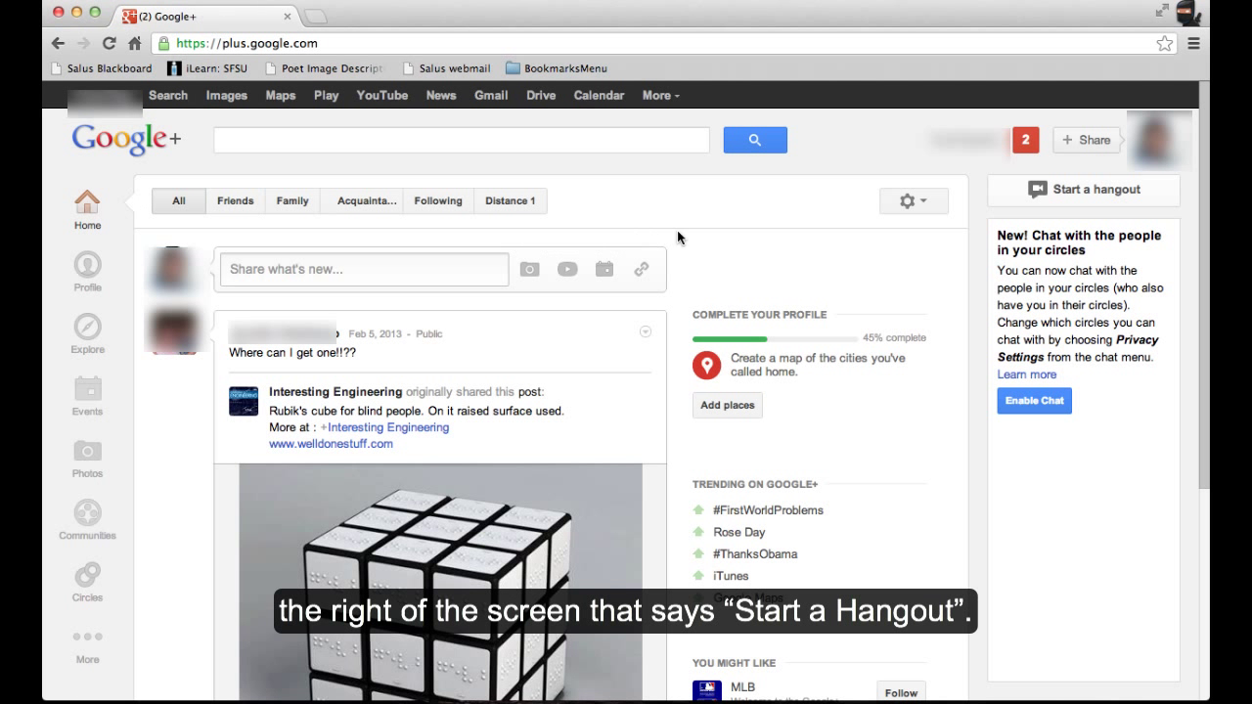
click(1077, 191)
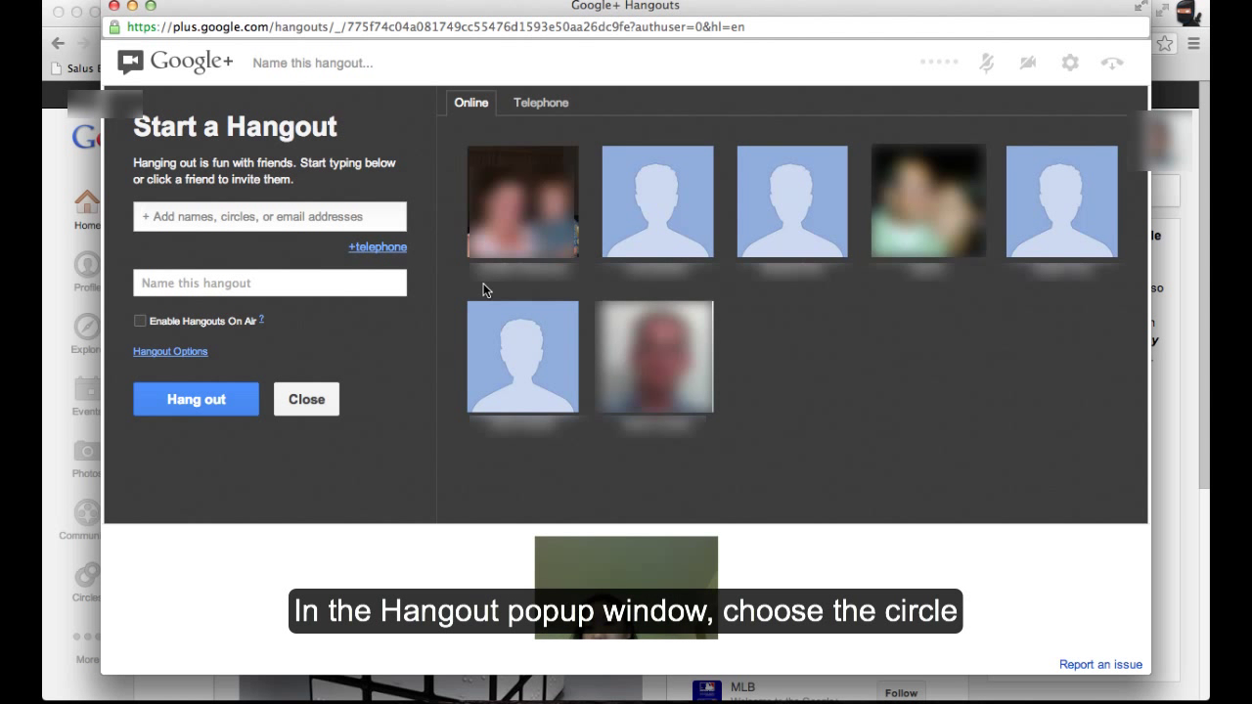
- Invite the Distance 1 circle and start the hangout
click(231, 221)
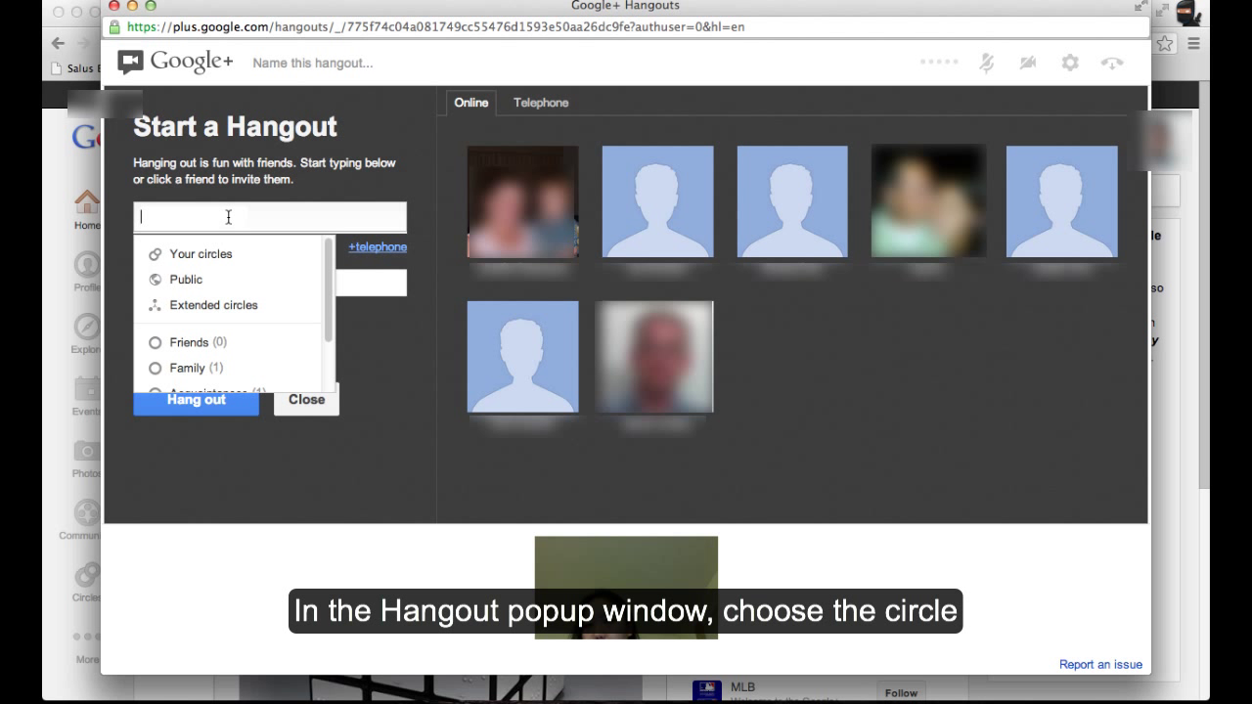
text(dista)
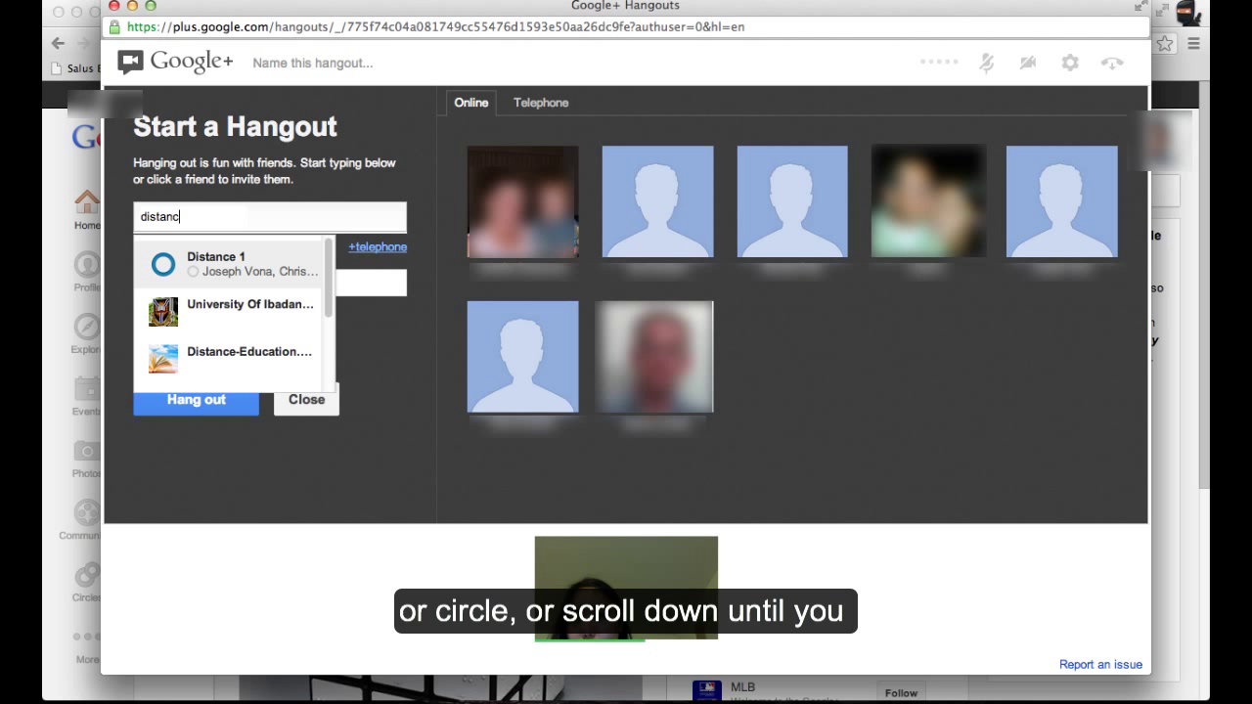
key(BackSpace)
key(BackSpace)
key(BackSpace)
key(BackSpace)
key(BackSpace)
key(BackSpace)
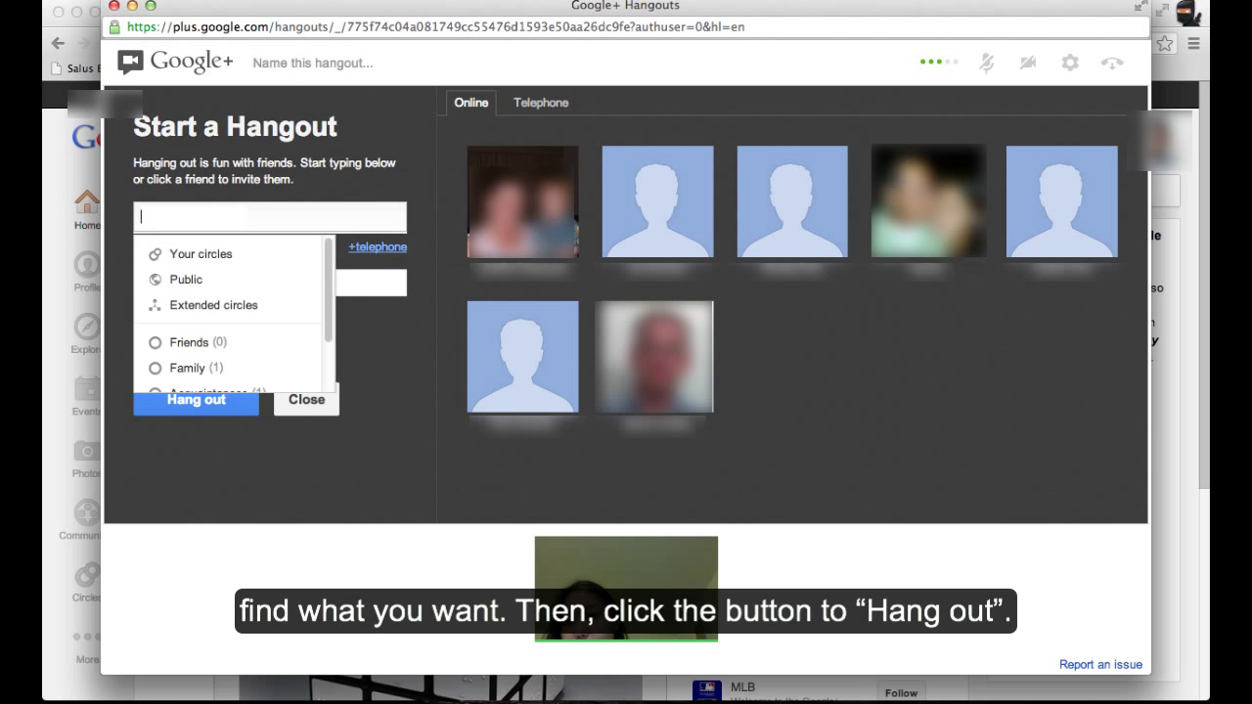
scroll(313, 286, down, 4)
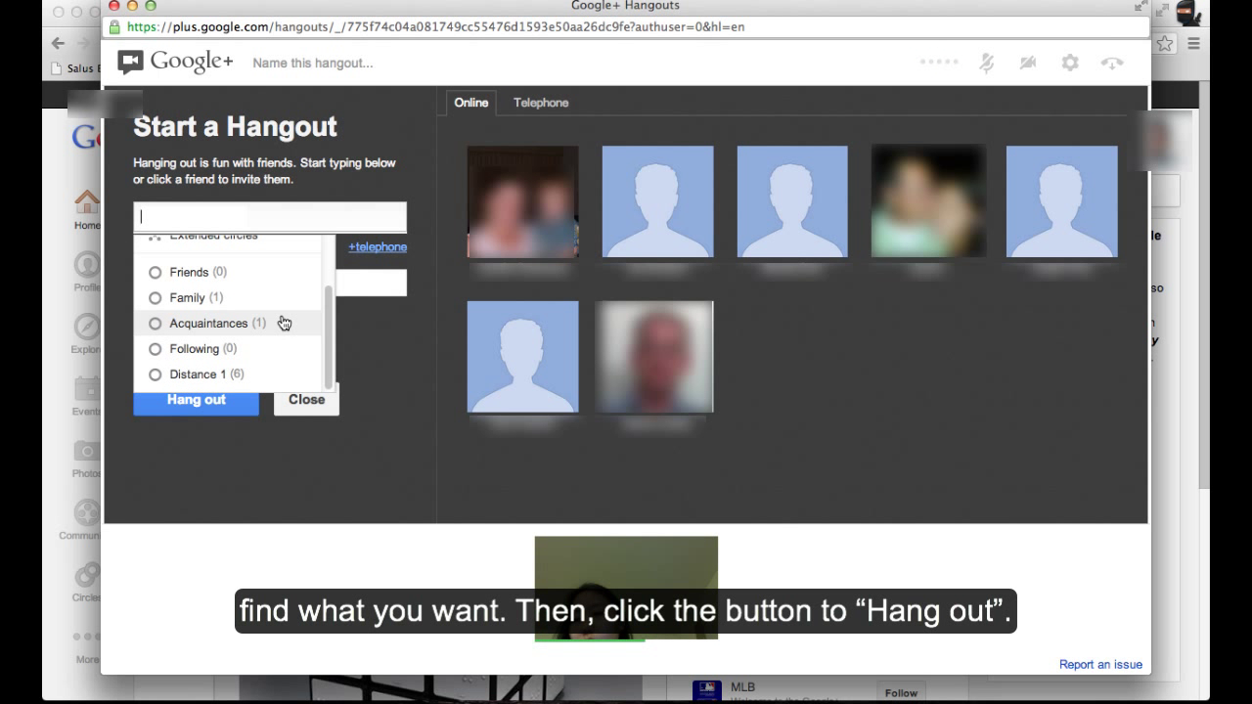
click(208, 377)
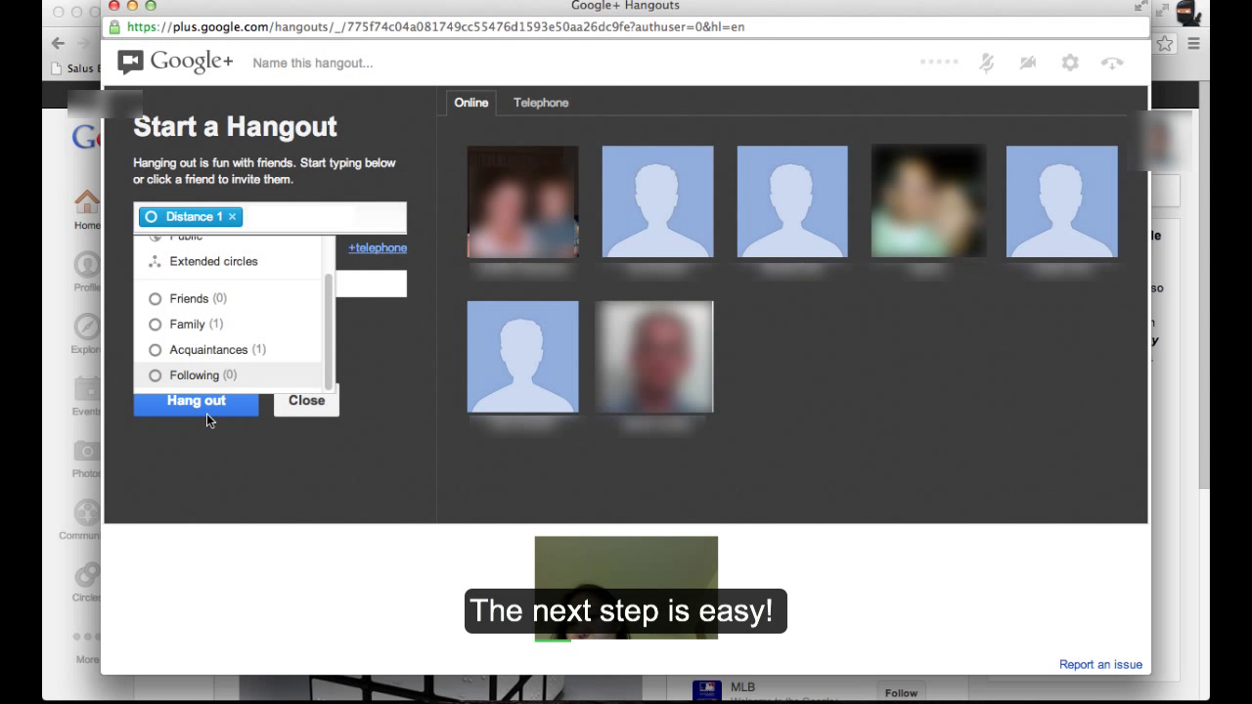
click(208, 409)
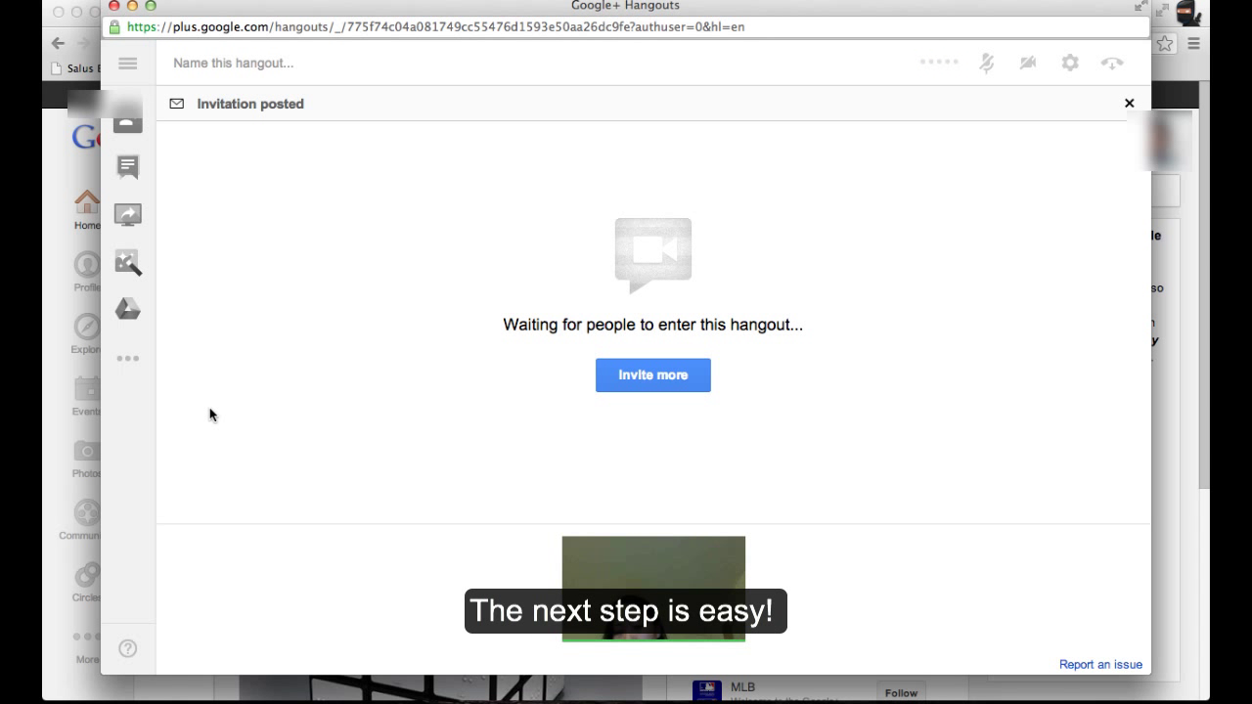